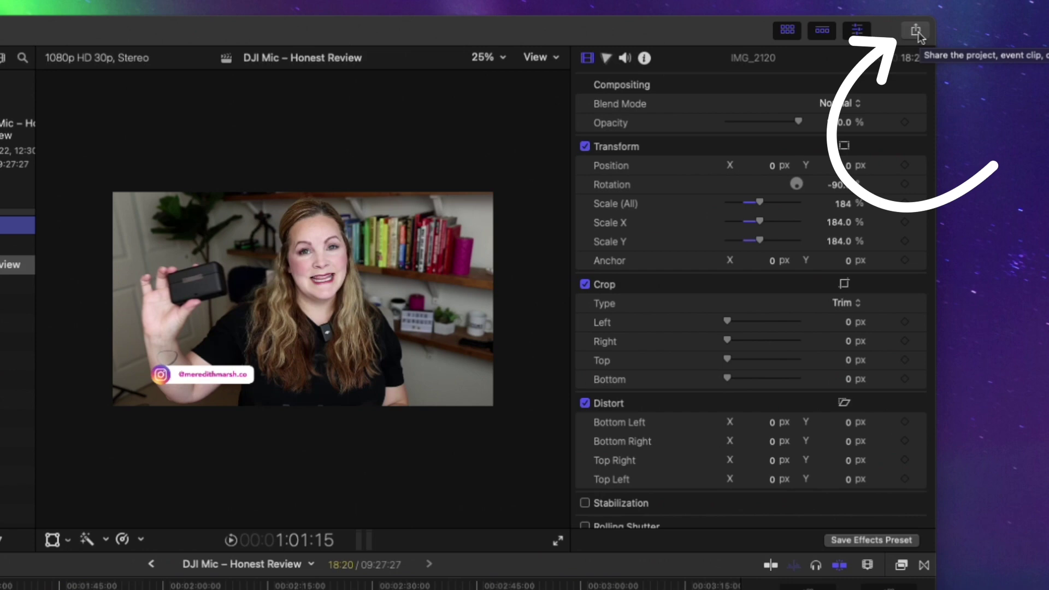
Step: Open the project's Export File dialog from Share, showing 1920 x 1080, 30 fps .mp4
{"action": "left_click", "coordinate": [915, 32]}
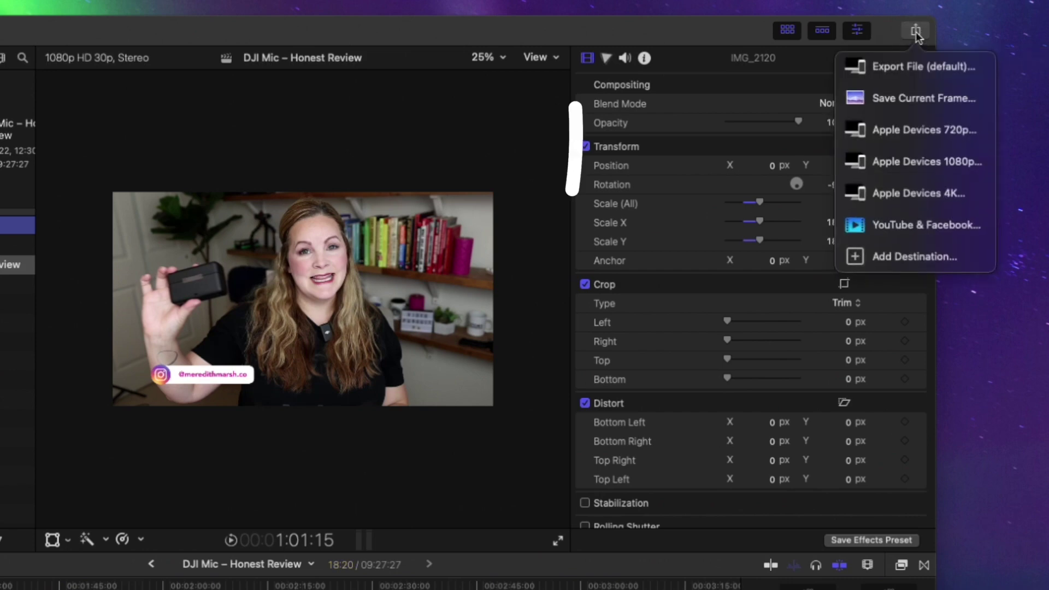
{"action": "left_click", "coordinate": [904, 73]}
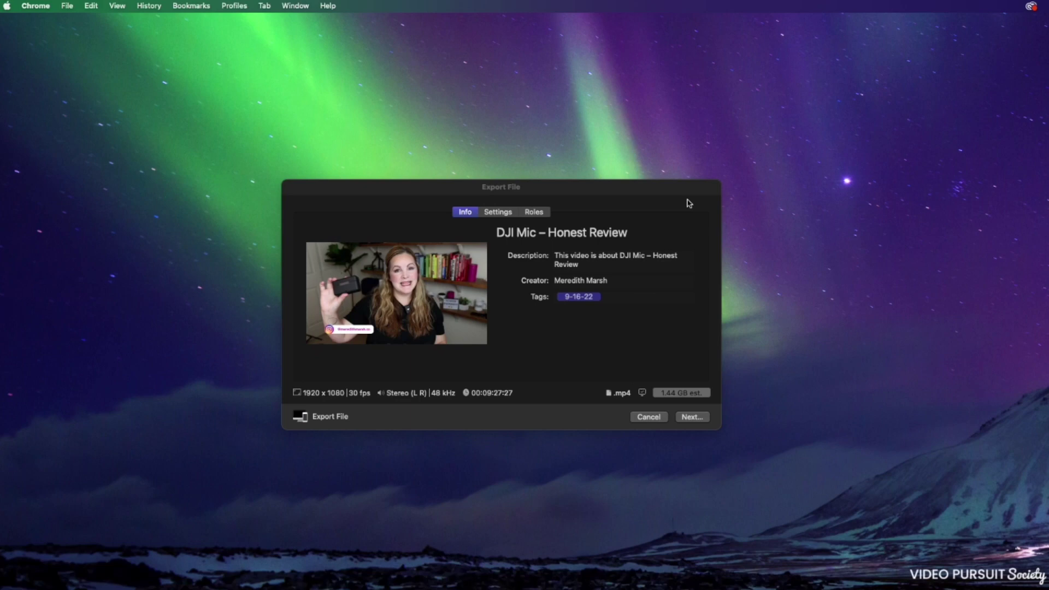
{"action": "left_click", "coordinate": [689, 203]}
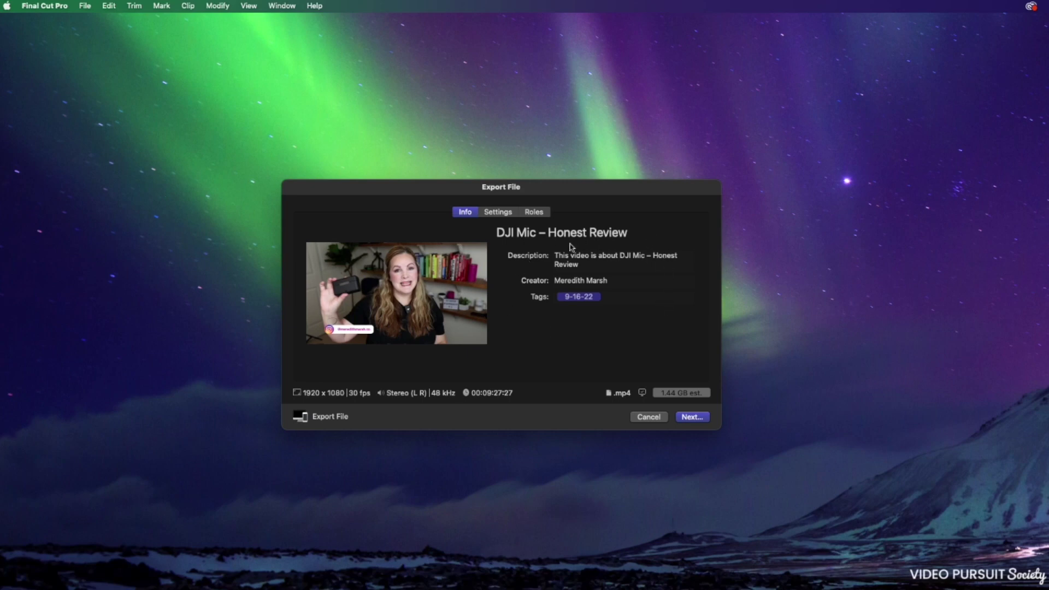
Step: Review the export's title, description and creator fields, leaving them unchanged
{"action": "left_click", "coordinate": [585, 232]}
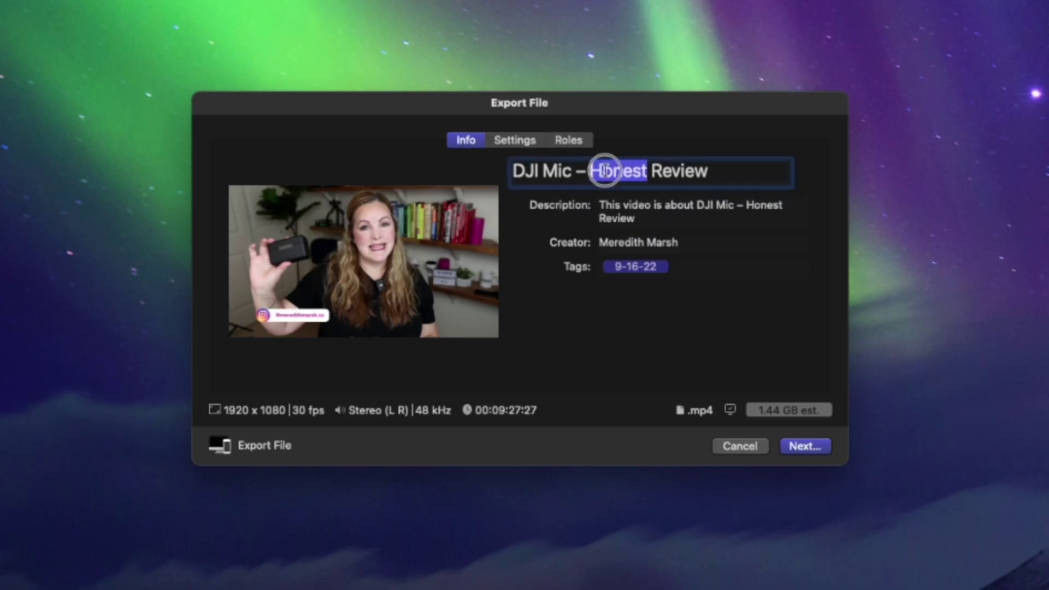
{"action": "triple_click", "coordinate": [558, 232]}
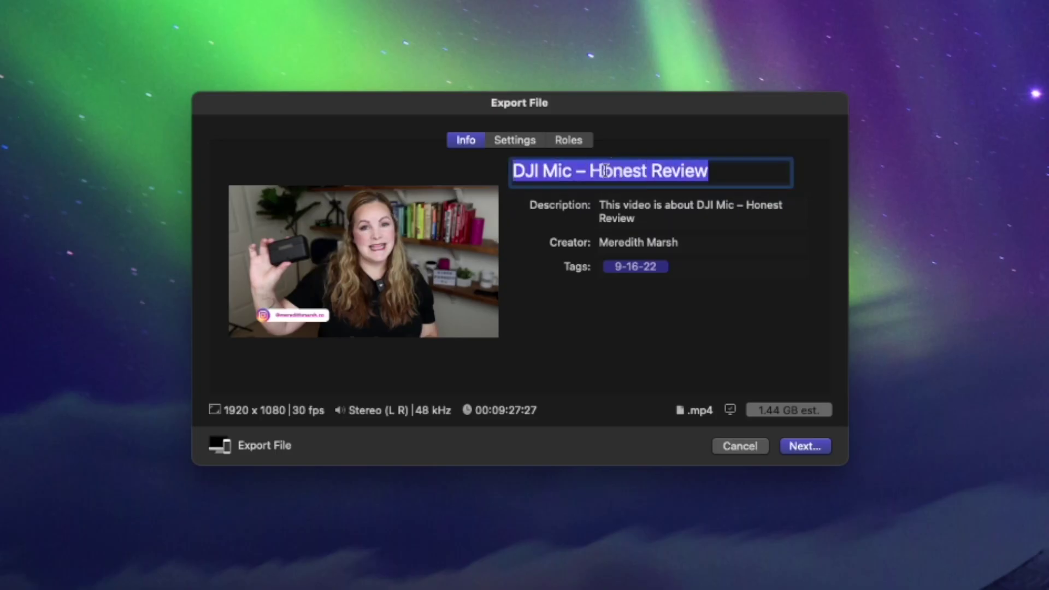
{"action": "left_click_drag", "start_coordinate": [511, 170], "coordinate": [742, 171]}
{"action": "left_click", "coordinate": [626, 219]}
{"action": "left_click", "coordinate": [623, 242]}
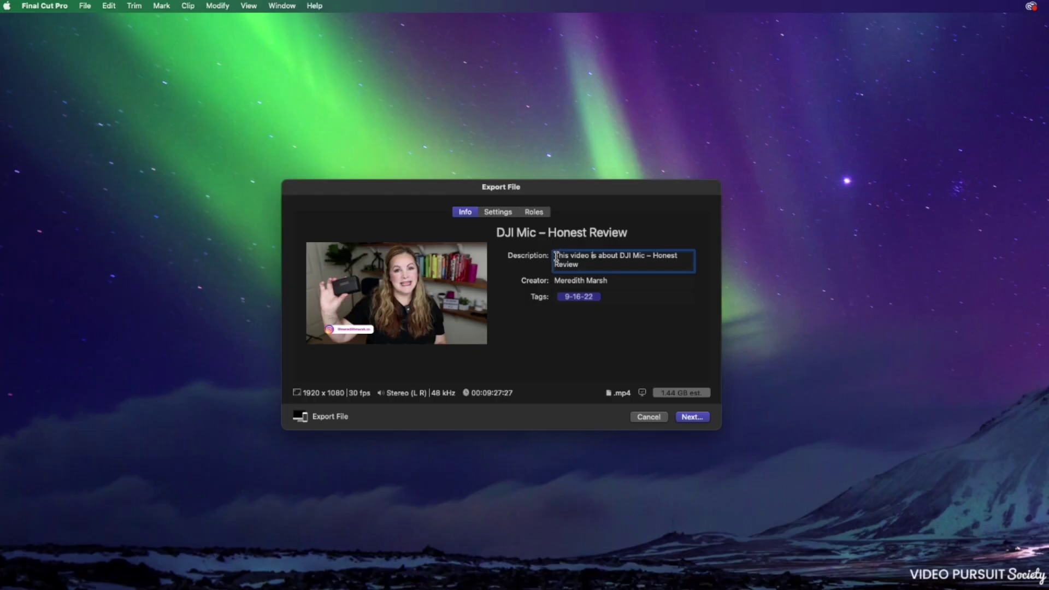
{"action": "triple_click", "coordinate": [607, 211]}
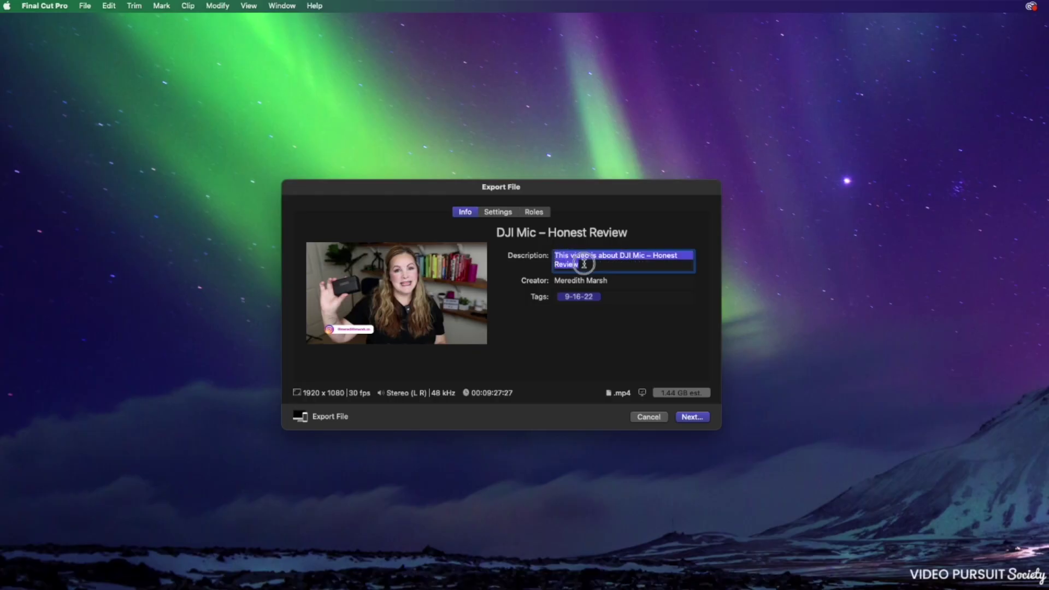
{"action": "left_click", "coordinate": [601, 280]}
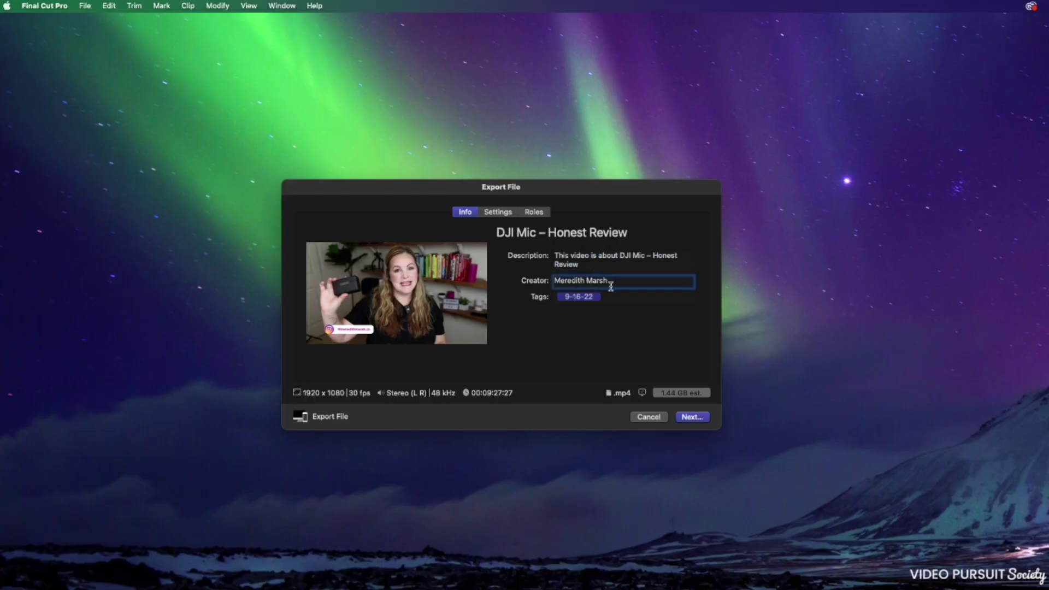
Step: Replace the 9-16-22 tag with a 'dji microphone' tag
{"action": "left_click", "coordinate": [613, 304]}
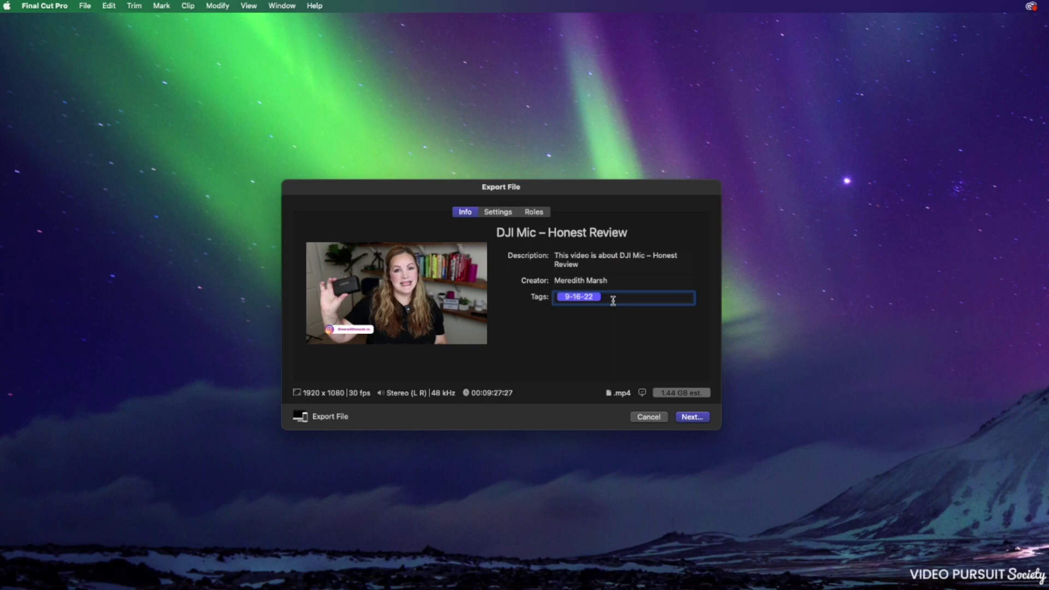
{"action": "key", "text": "BackSpace"}
{"action": "type", "text": "dji microphone"}
{"action": "key", "text": "Return"}
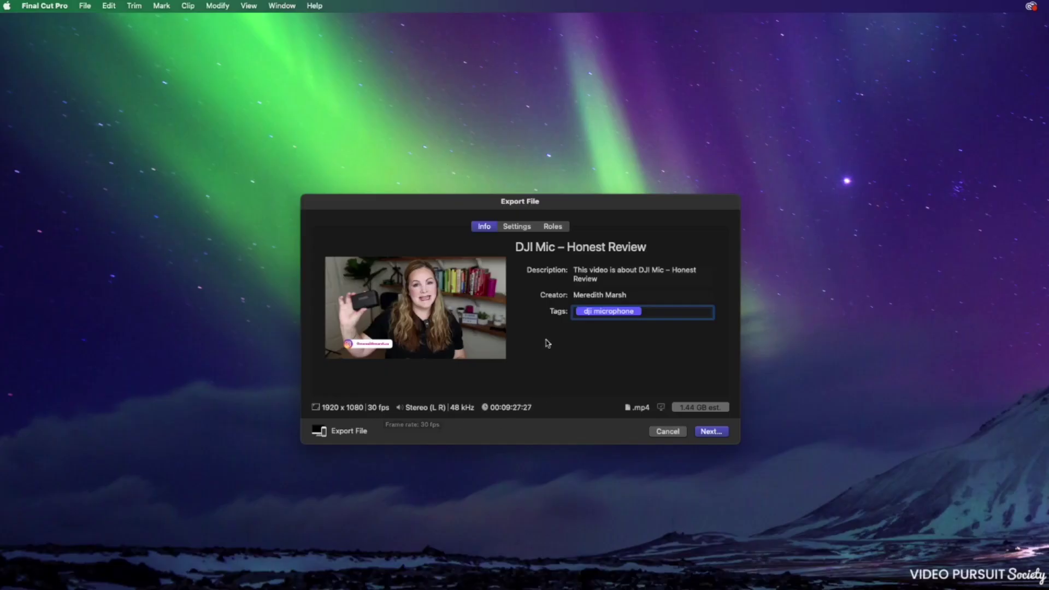
Step: Show the export's Settings tab and list the available Format options
{"action": "left_click", "coordinate": [514, 229]}
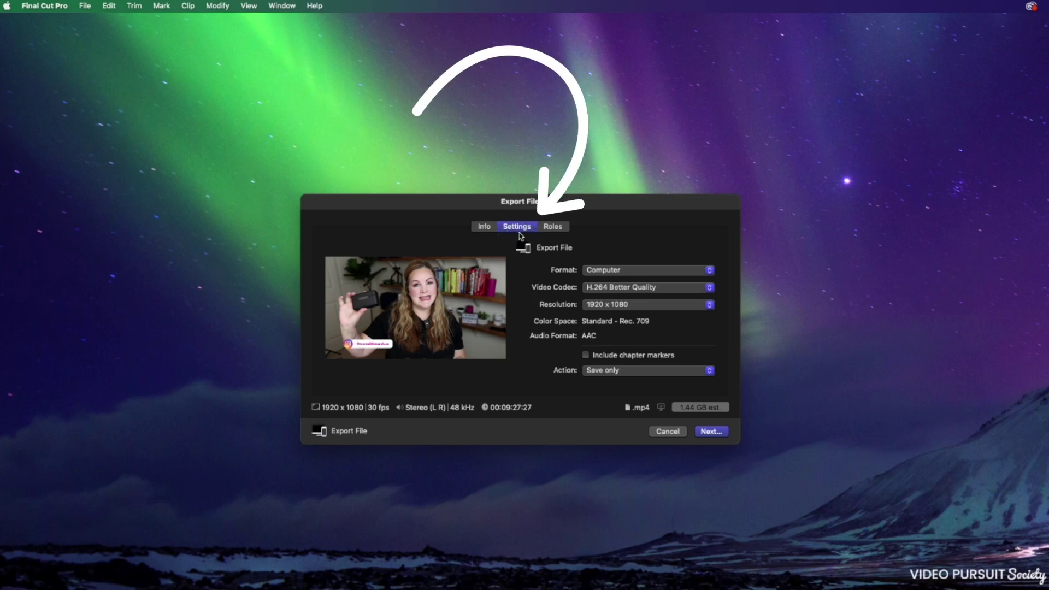
{"action": "left_click", "coordinate": [616, 274]}
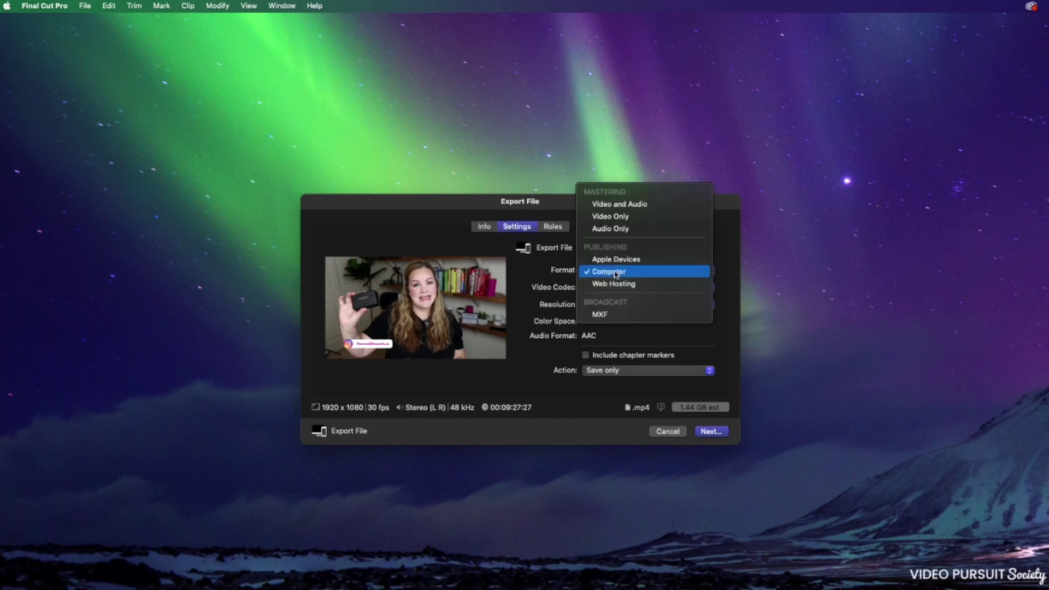
Step: Keep Computer as the format and H.264 Better Quality as the video codec
{"action": "left_click", "coordinate": [705, 273]}
{"action": "left_click", "coordinate": [705, 289]}
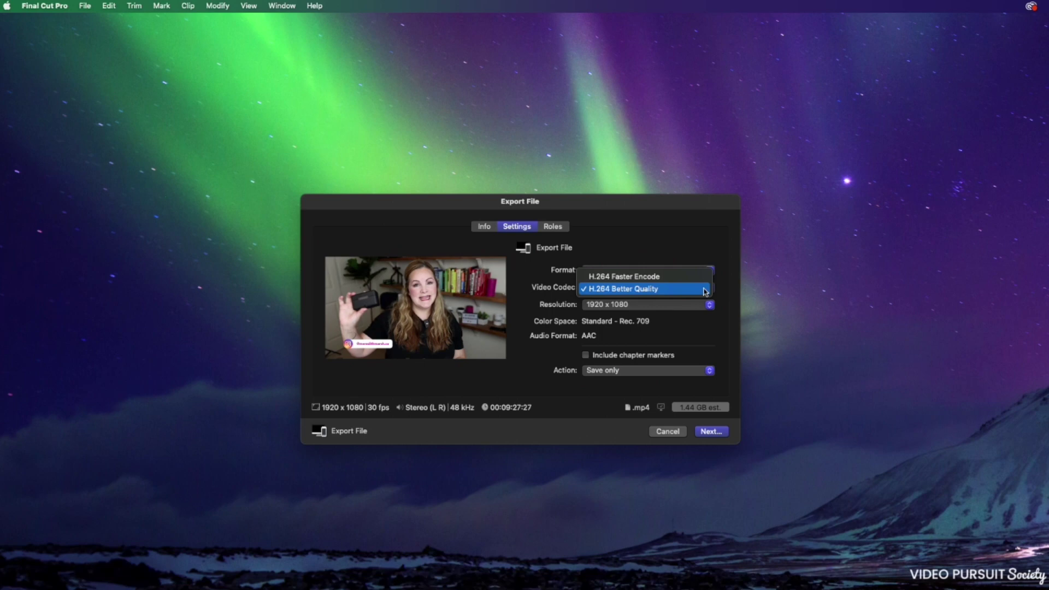
{"action": "left_click", "coordinate": [668, 289]}
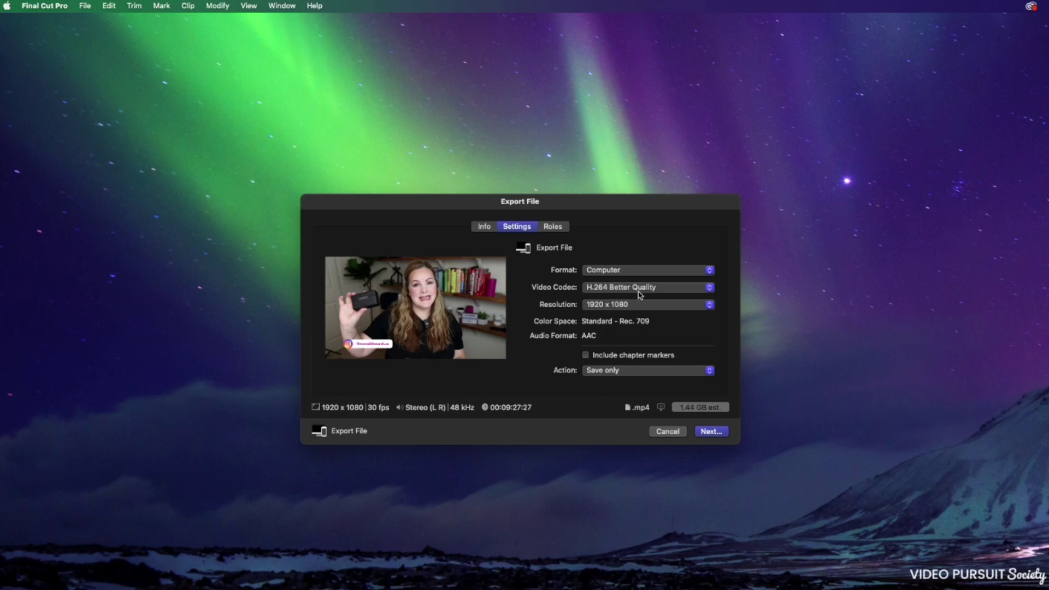
Step: Try Web Hosting format, then revert to Computer with H.264 Better Quality codec
{"action": "left_click", "coordinate": [702, 271]}
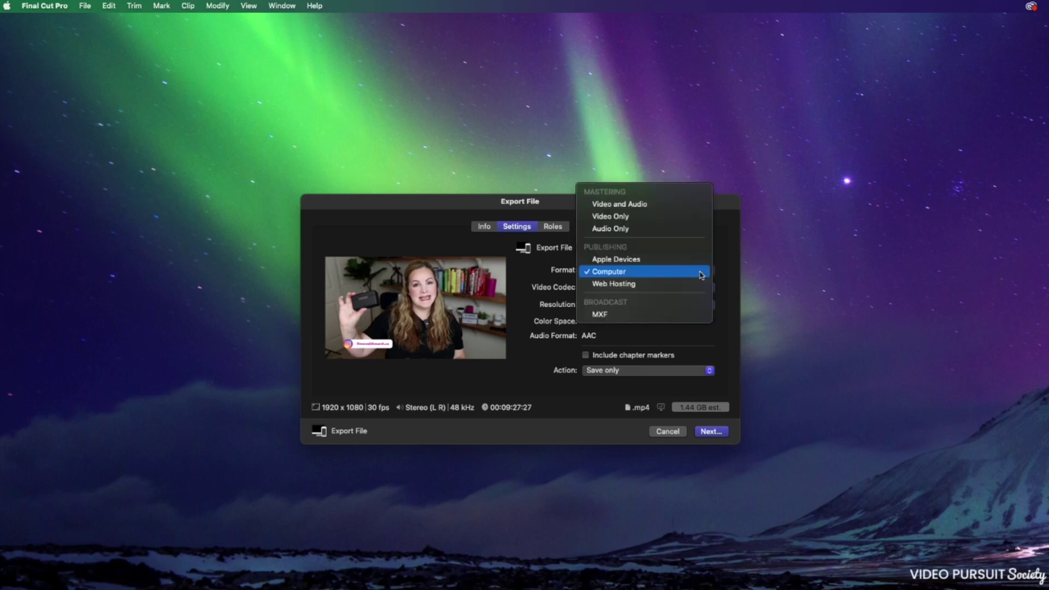
{"action": "left_click", "coordinate": [665, 285]}
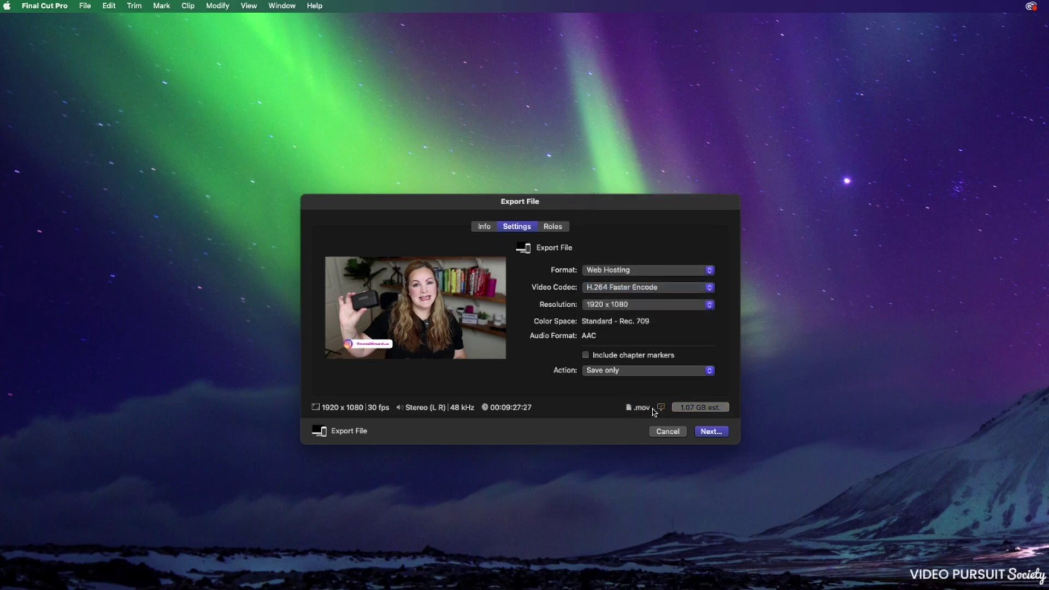
{"action": "left_click", "coordinate": [679, 294]}
{"action": "left_click", "coordinate": [679, 293]}
{"action": "left_click", "coordinate": [647, 270]}
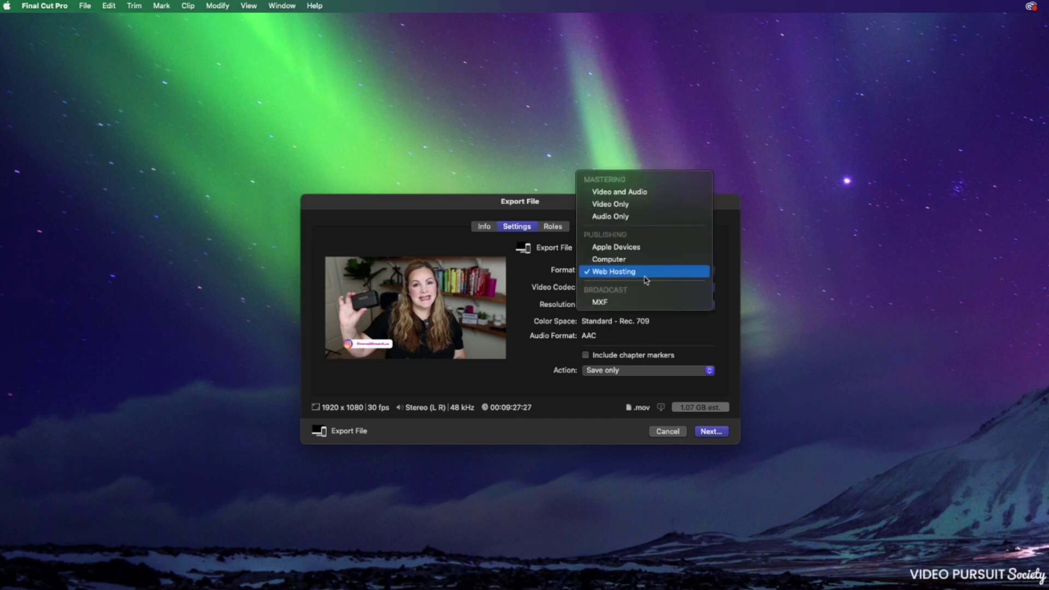
{"action": "left_click", "coordinate": [639, 255]}
{"action": "left_click", "coordinate": [642, 283]}
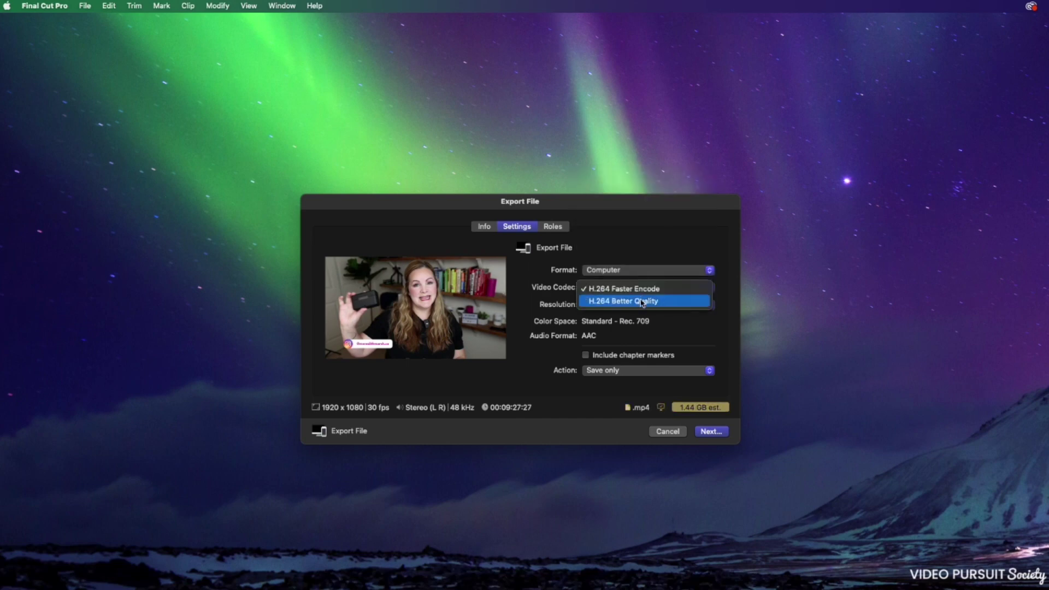
{"action": "left_click", "coordinate": [642, 303]}
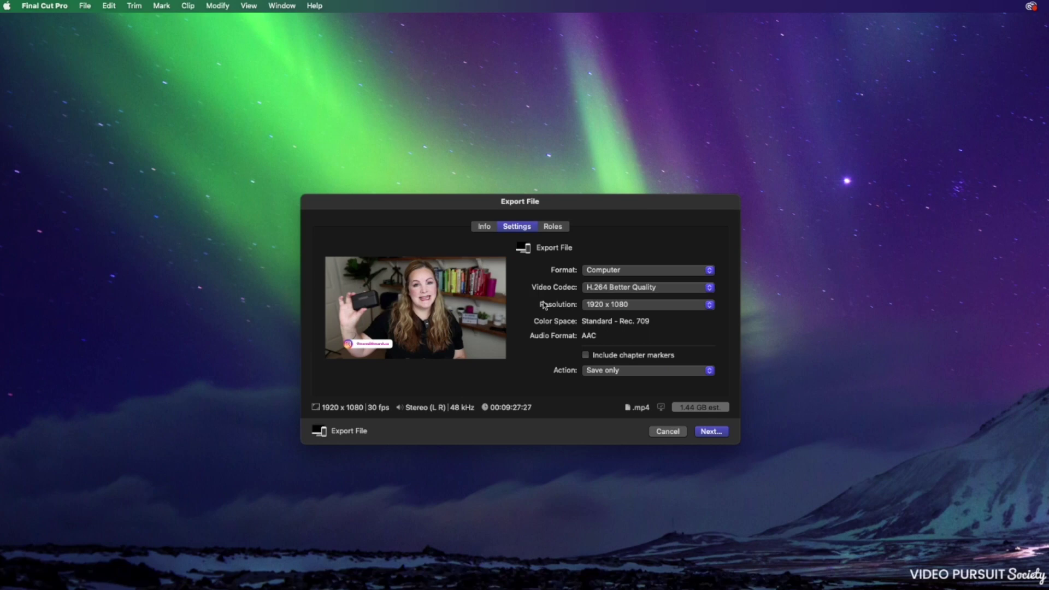
{"action": "left_click", "coordinate": [647, 309]}
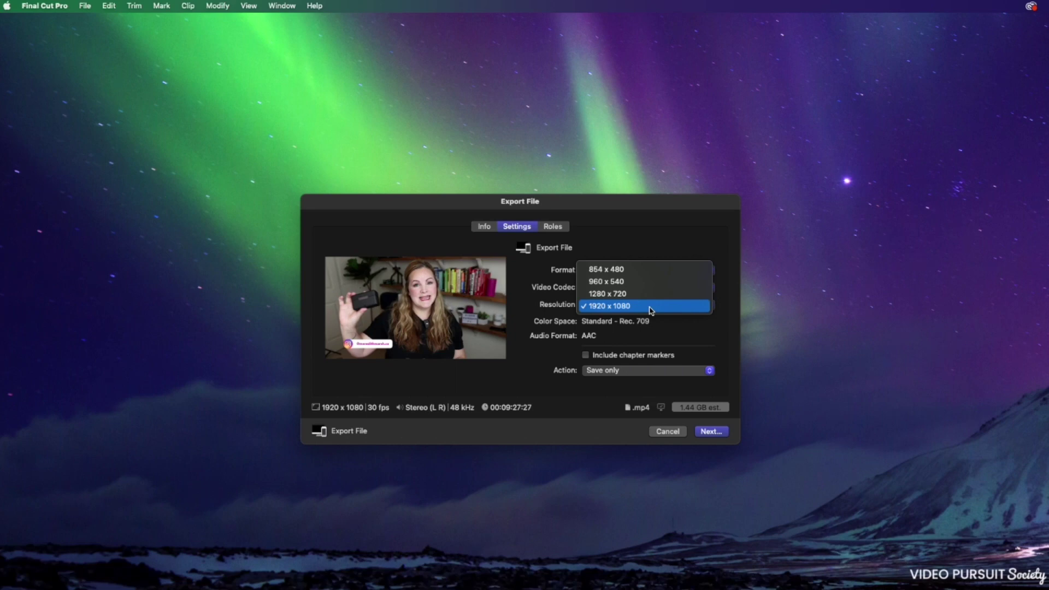
{"action": "left_click", "coordinate": [666, 309]}
{"action": "left_click", "coordinate": [691, 305]}
{"action": "left_click", "coordinate": [691, 305]}
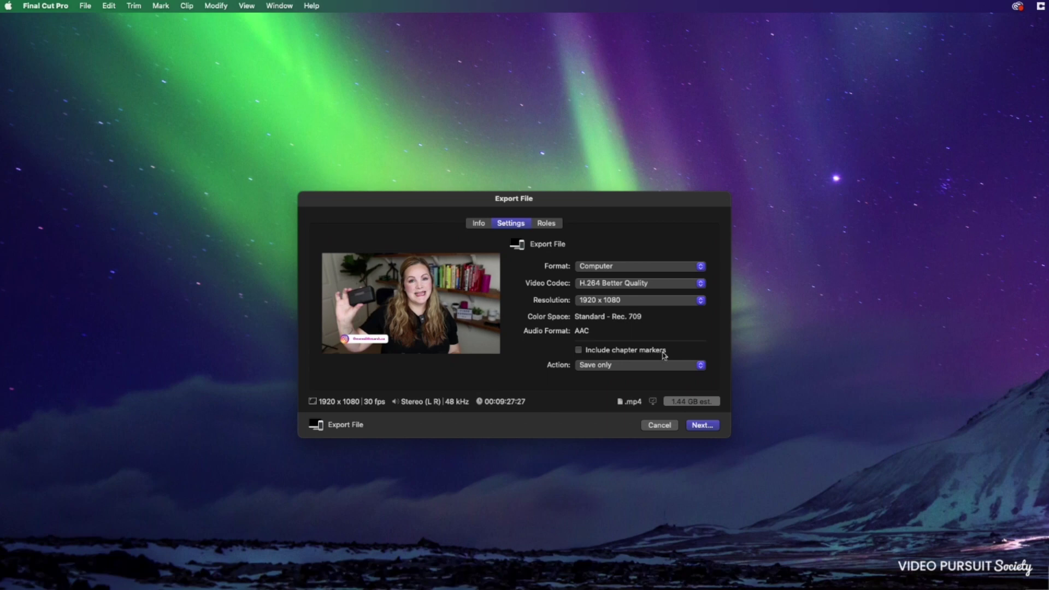
Step: Leave the after-export Action as Save only and continue to the save location
{"action": "left_click", "coordinate": [616, 371]}
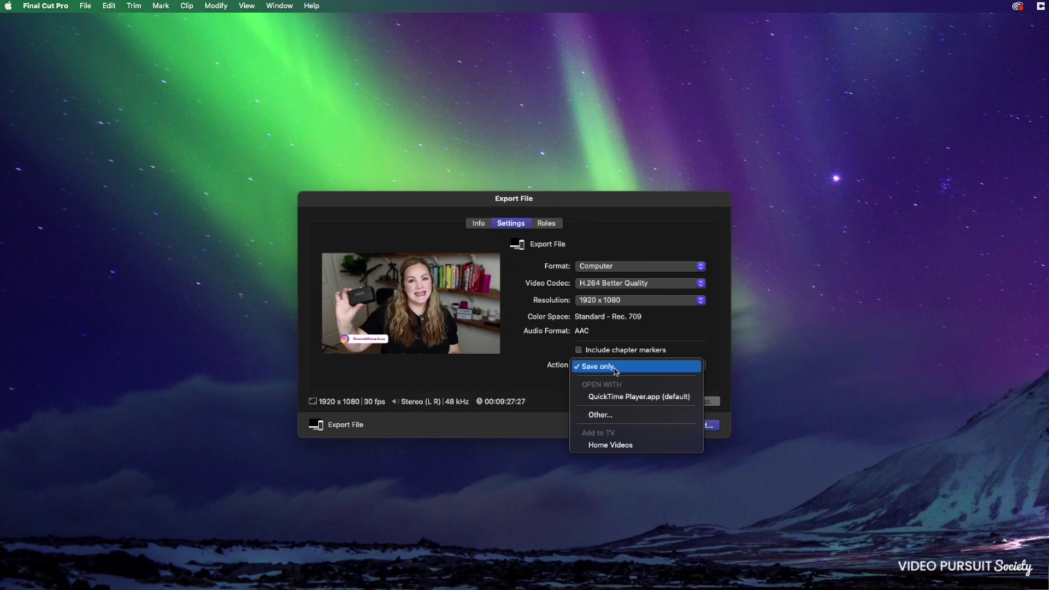
{"action": "left_click", "coordinate": [615, 367]}
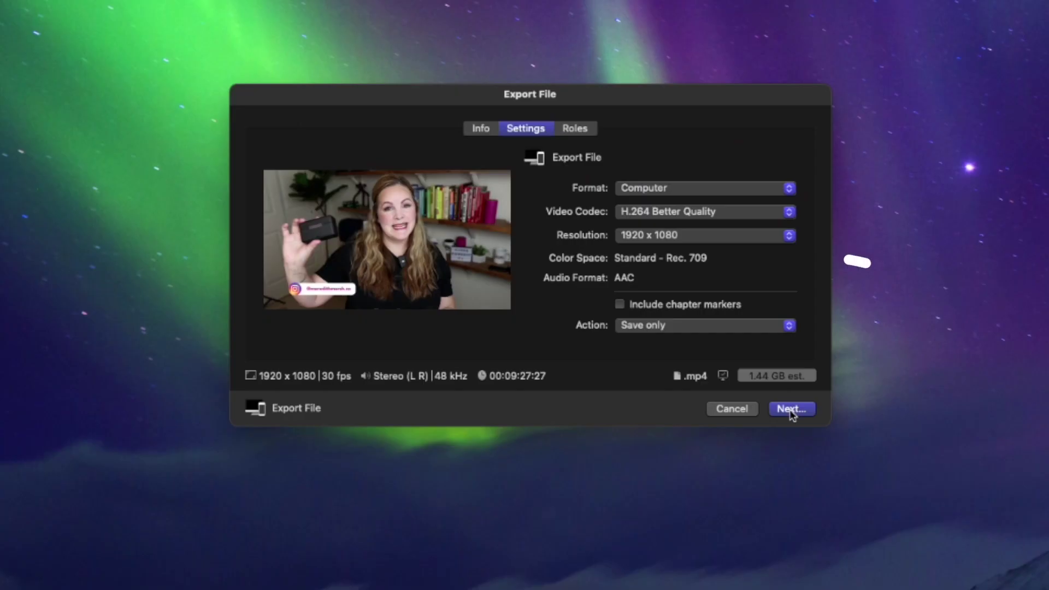
{"action": "left_click", "coordinate": [790, 408]}
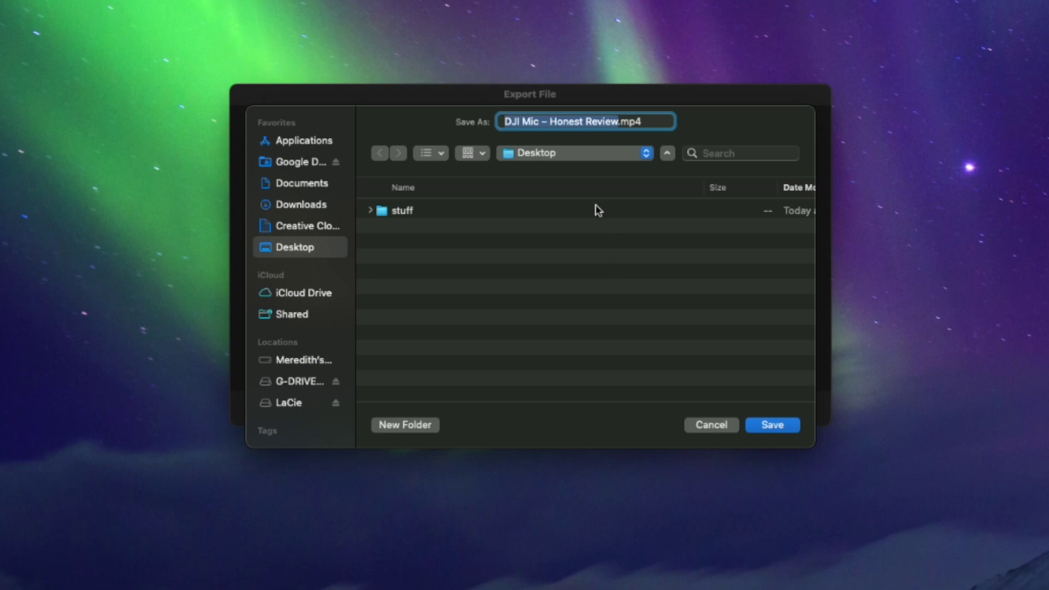
Step: Confirm the file name DJI Mic – Honest Review.mp4 with Desktop as destination
{"action": "left_click", "coordinate": [506, 124]}
{"action": "left_click_drag", "start_coordinate": [506, 123], "coordinate": [648, 121]}
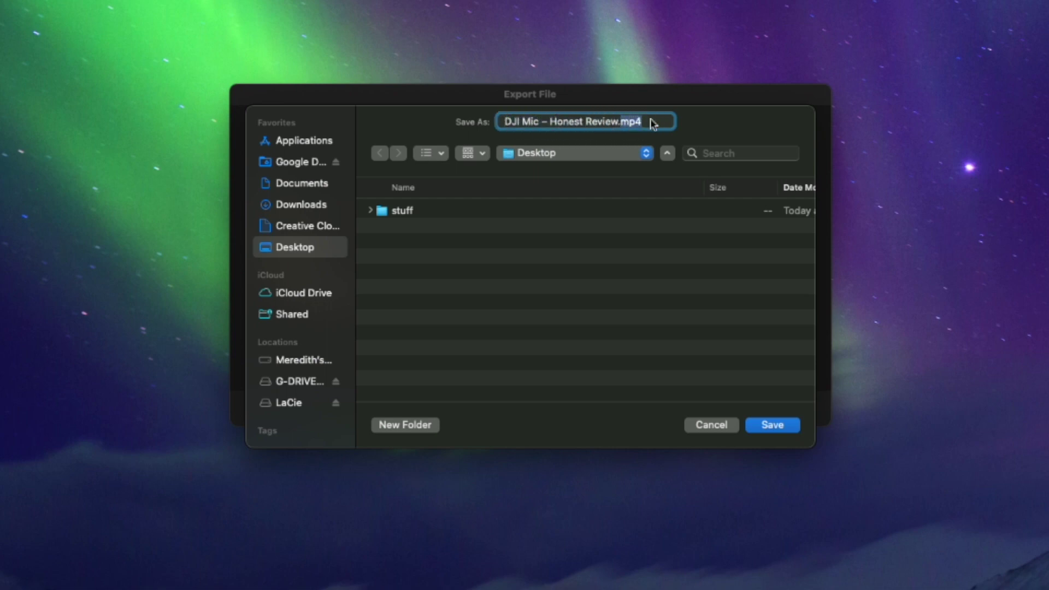
{"action": "left_click", "coordinate": [558, 225]}
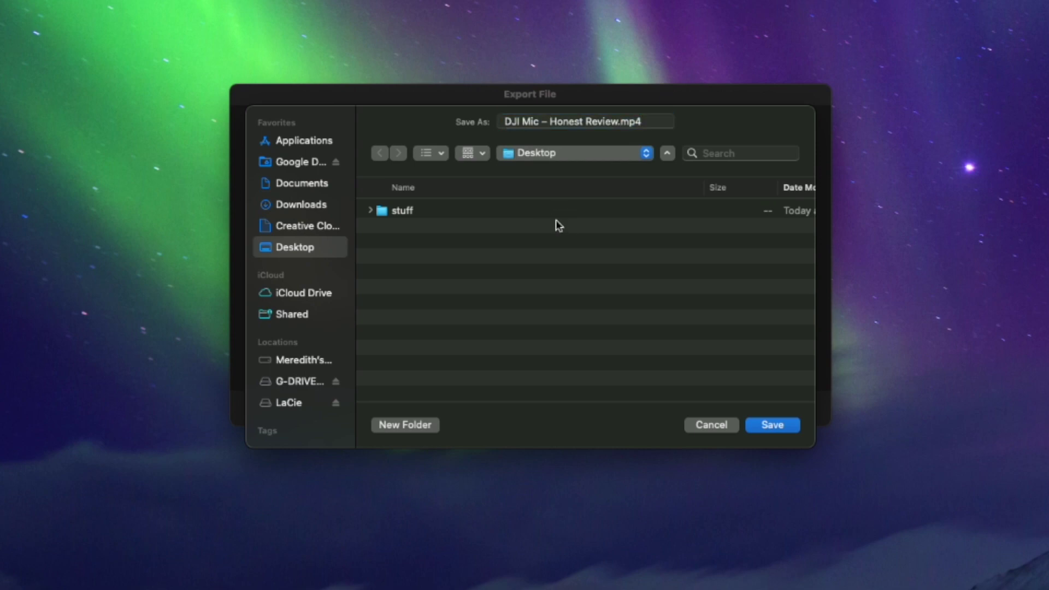
Step: Save the MP4 to the Desktop and watch the Sharing progress in Background Tasks
{"action": "left_click", "coordinate": [771, 426]}
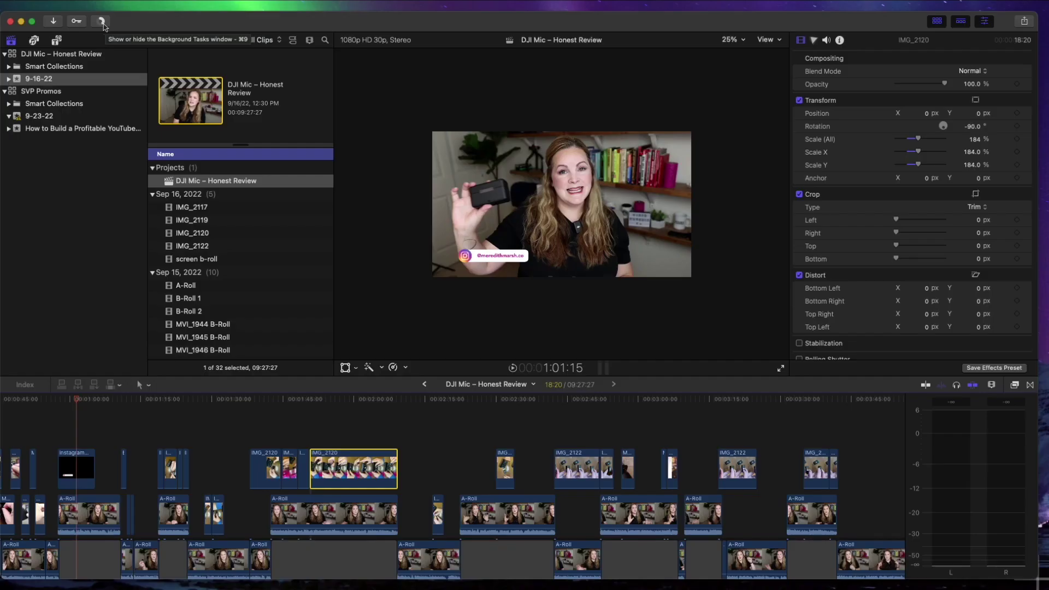
{"action": "left_click", "coordinate": [101, 22]}
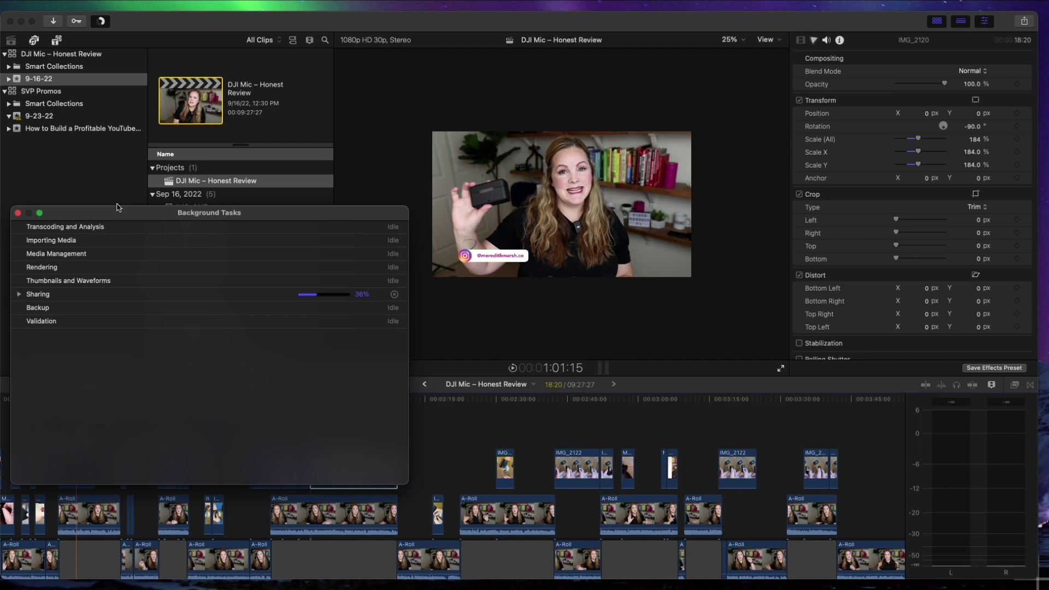
{"action": "left_click_drag", "start_coordinate": [119, 208], "coordinate": [132, 173]}
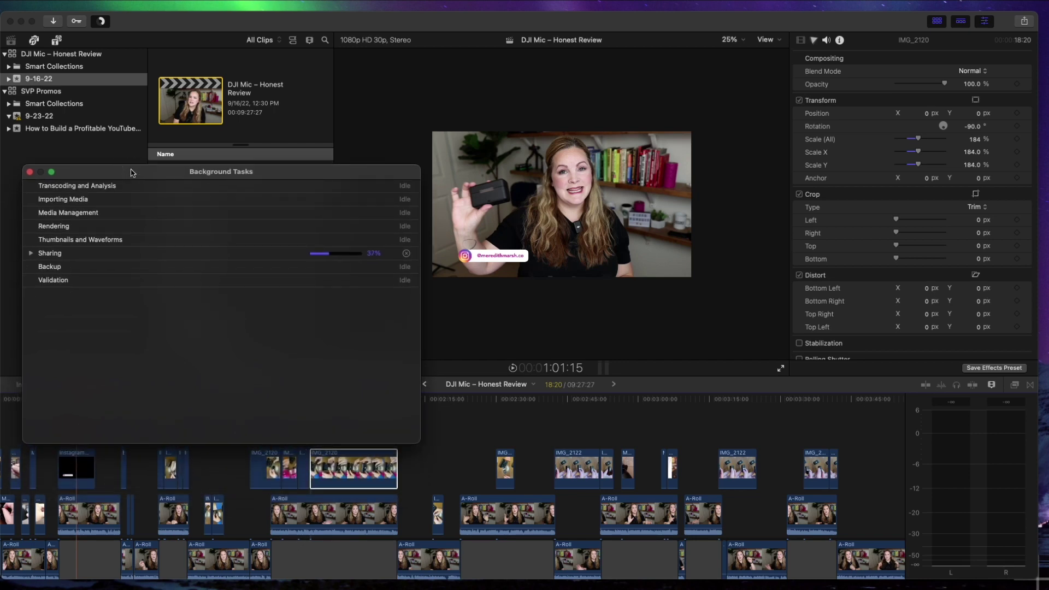
{"action": "left_click", "coordinate": [31, 254]}
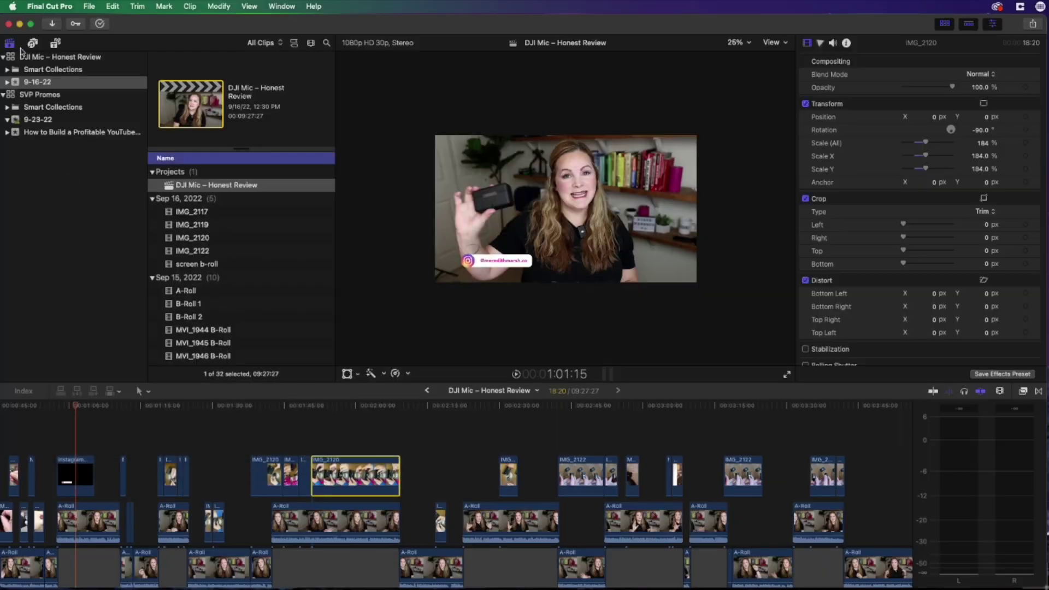
Step: Minimize Final Cut Pro and select DJI Mic – Honest Review.mp4 on the desktop
{"action": "left_click", "coordinate": [19, 24]}
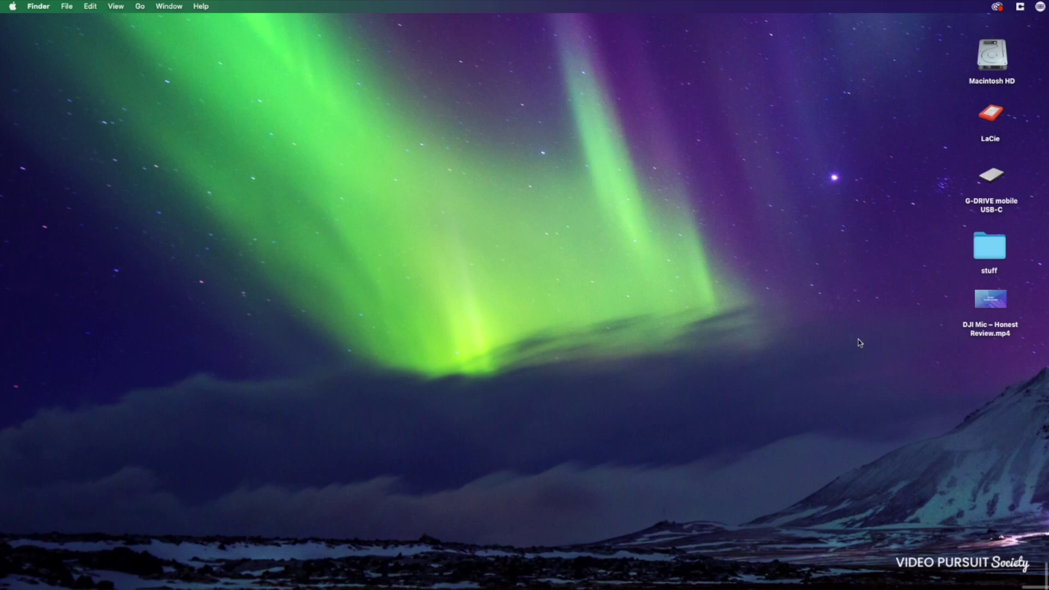
{"action": "left_click", "coordinate": [977, 307]}
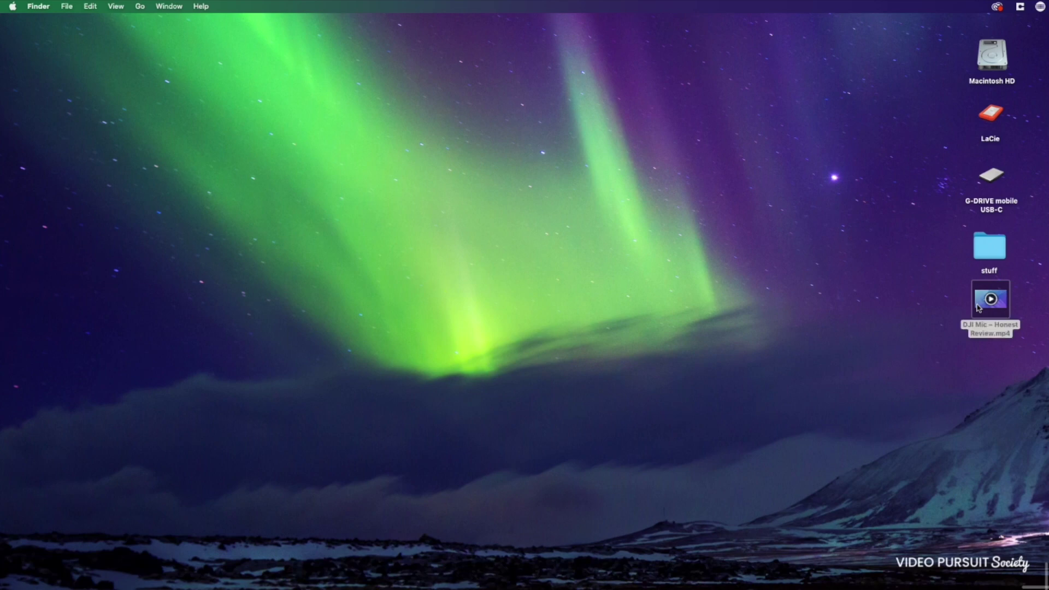
Step: Play DJI Mic – Honest Review.mp4 in QuickTime Player from 00:16
{"action": "double_click", "coordinate": [978, 307]}
{"action": "mouse_move", "coordinate": [421, 411]}
{"action": "left_mouse_down"}
{"action": "mouse_move", "coordinate": [454, 414]}
{"action": "mouse_move", "coordinate": [429, 413]}
{"action": "left_mouse_up"}
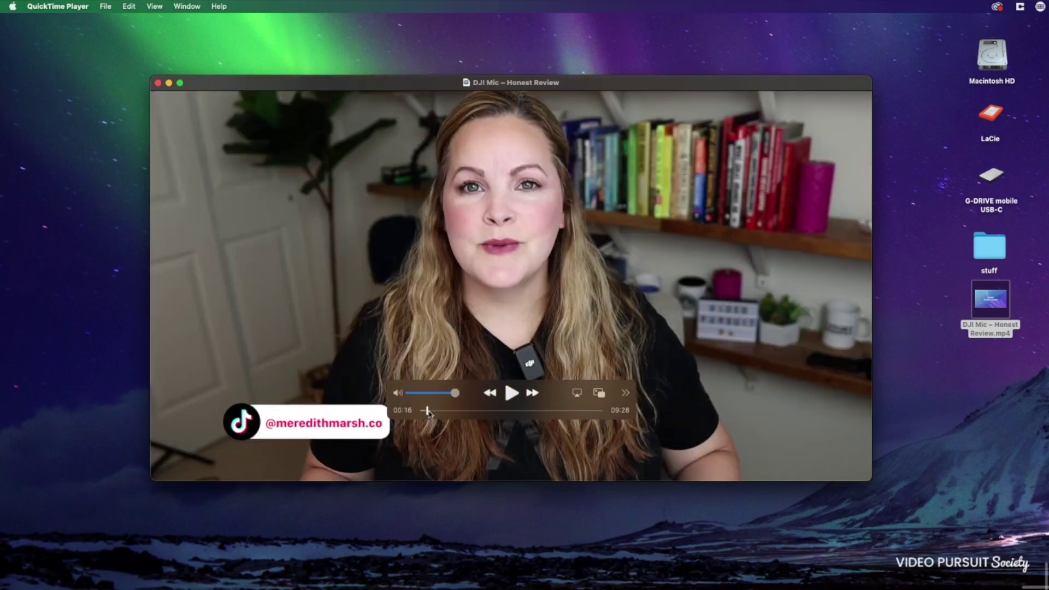